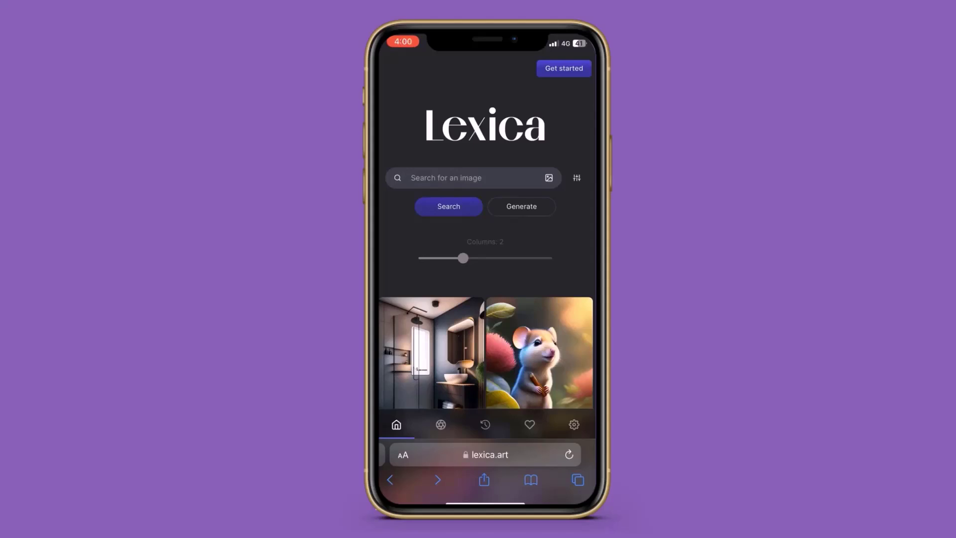
Scroll up and down through Lexica's image feed.
scroll(486, 274, "down", 10)
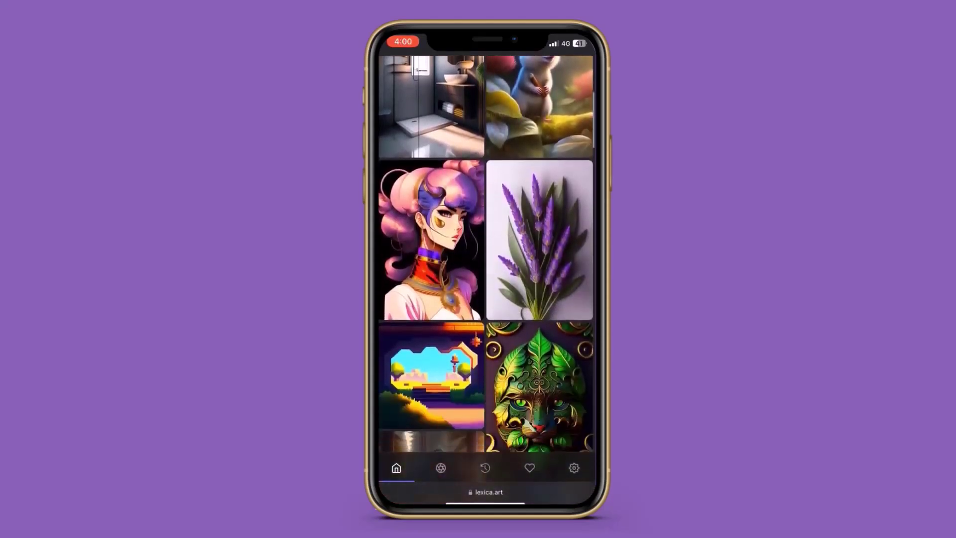
scroll(486, 274, "down", 15)
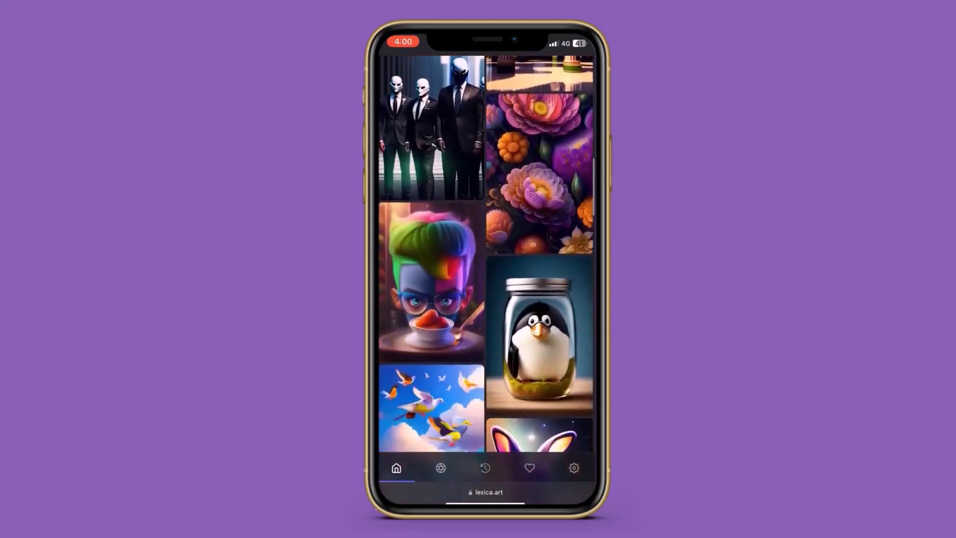
scroll(486, 274, "down", 20)
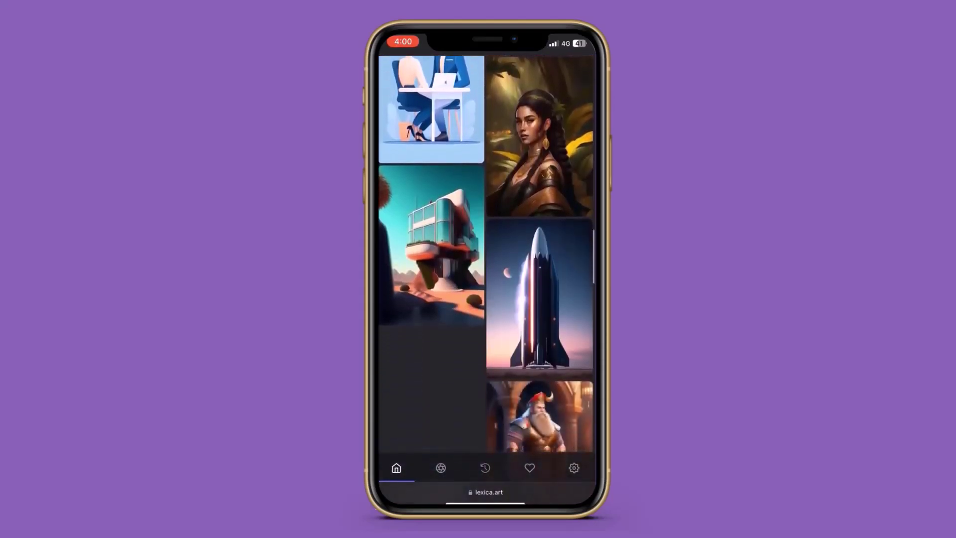
scroll(487, 274, "up", 20)
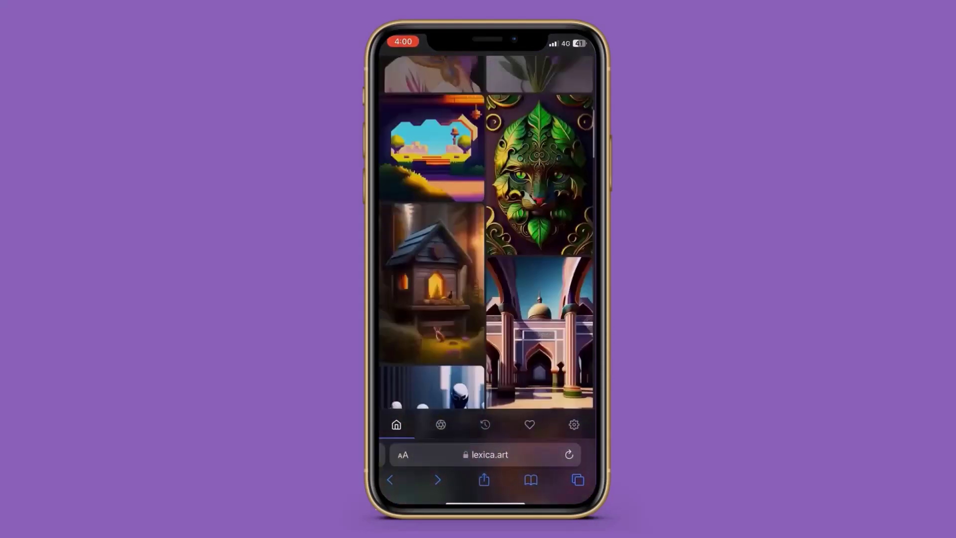
scroll(486, 274, "up", 20)
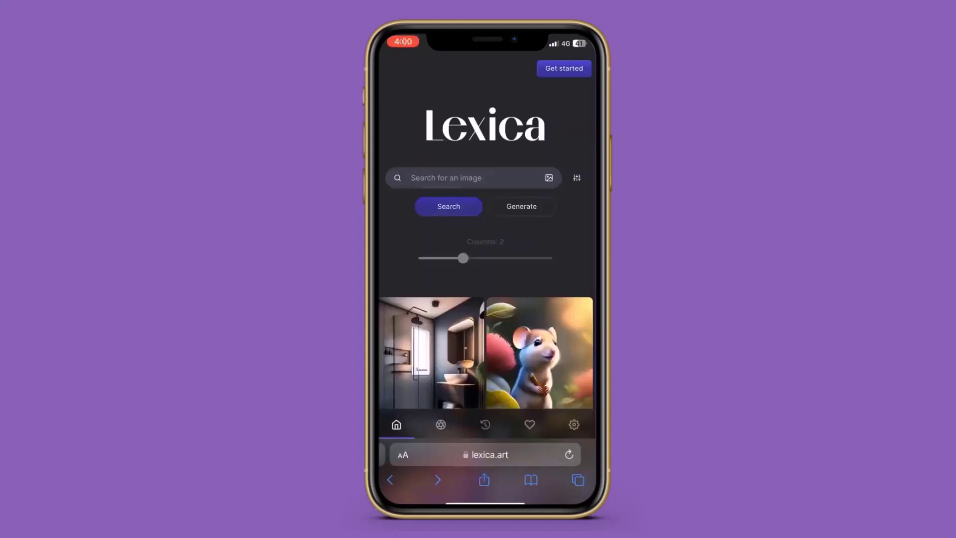
scroll(487, 274, "down", 10)
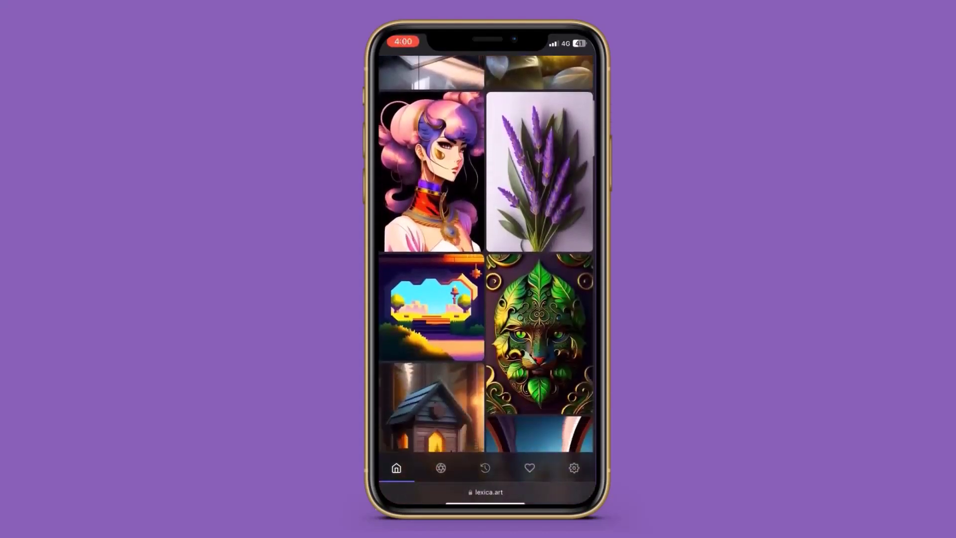
scroll(486, 273, "down", 10)
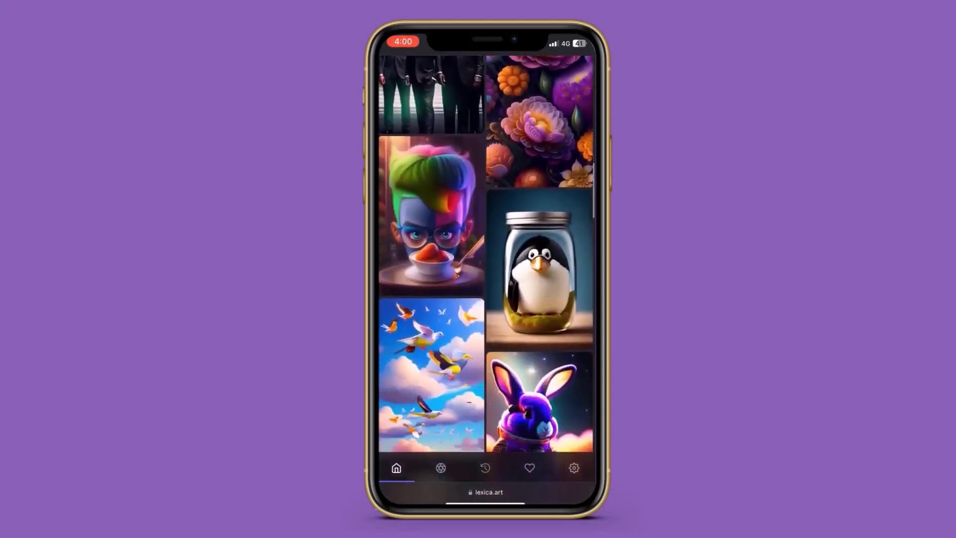
scroll(486, 274, "down", 10)
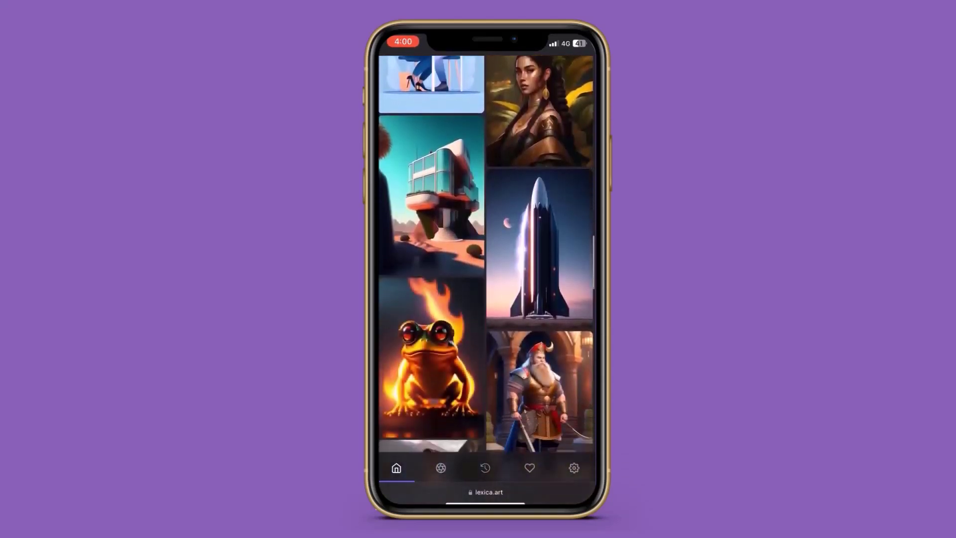
scroll(487, 274, "up", 20)
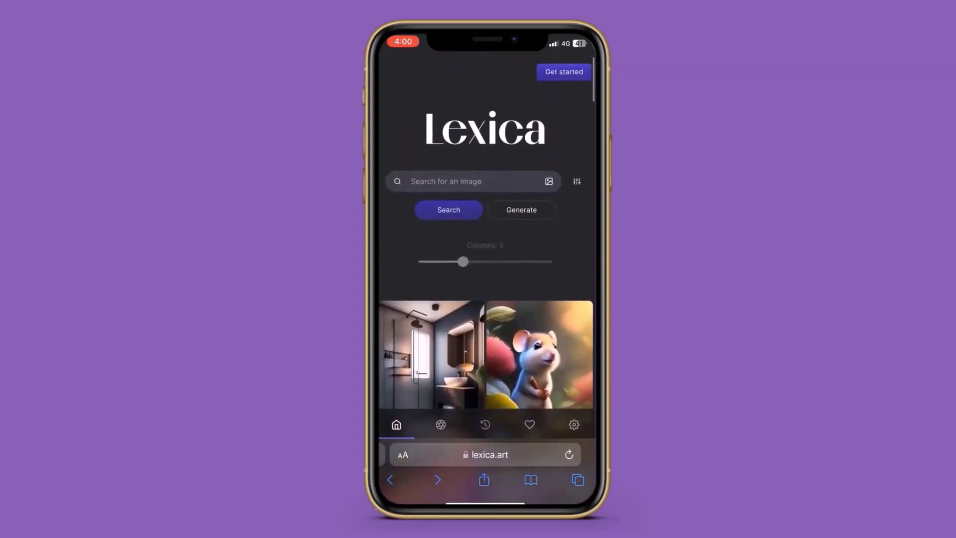
Search Lexica for a famous tech entrepreneur playing basketball 🏀 and scroll the 1,810 results.
left_click(448, 181)
type("Elo")
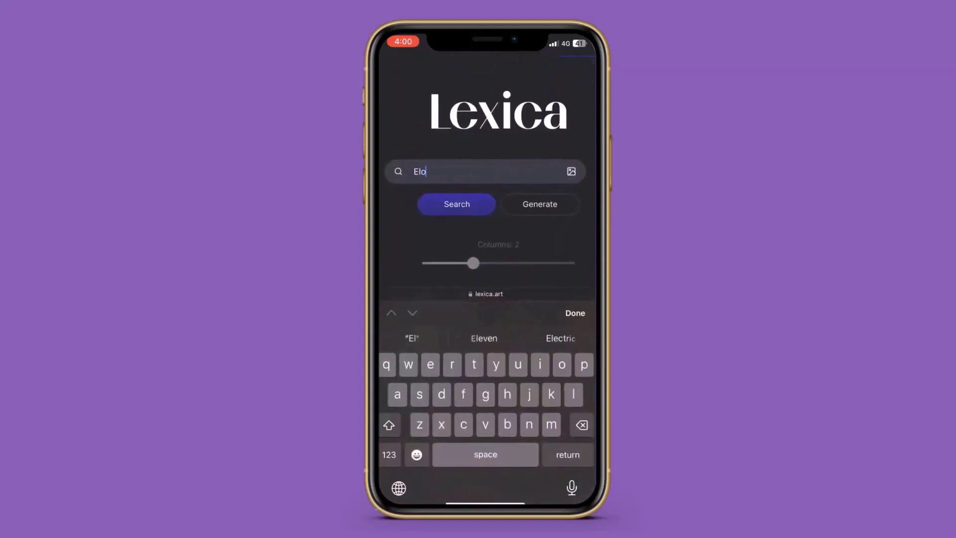
type("n musk p")
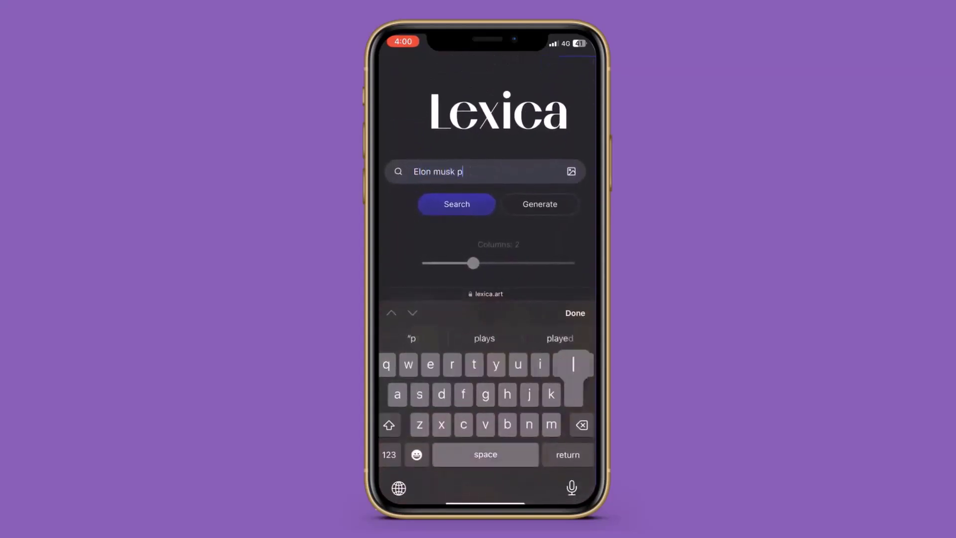
type("laying ")
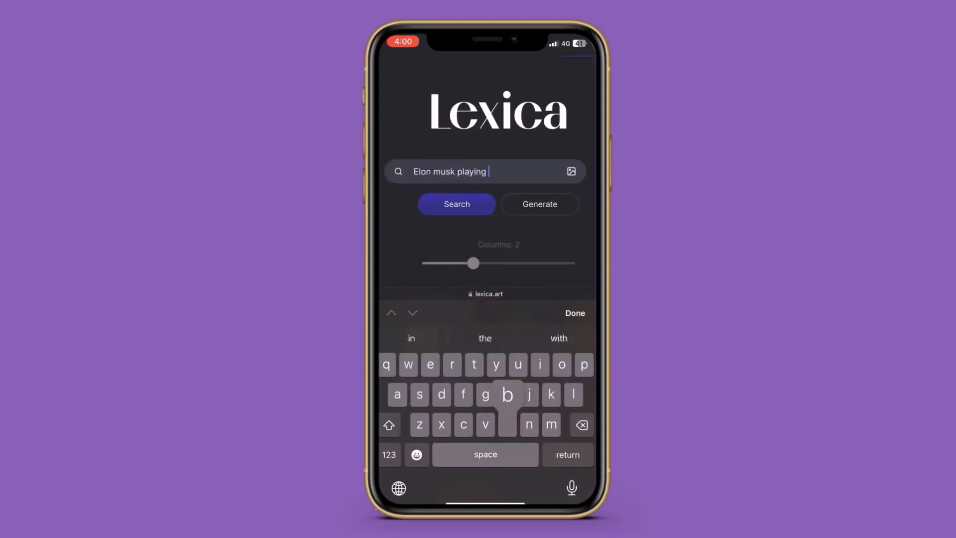
type("basketball ")
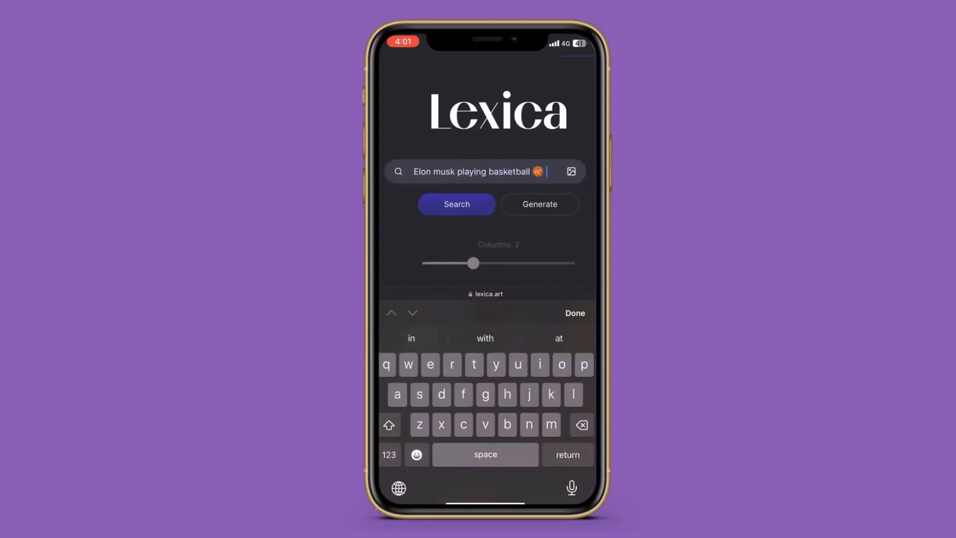
type("🏀")
key("Return")
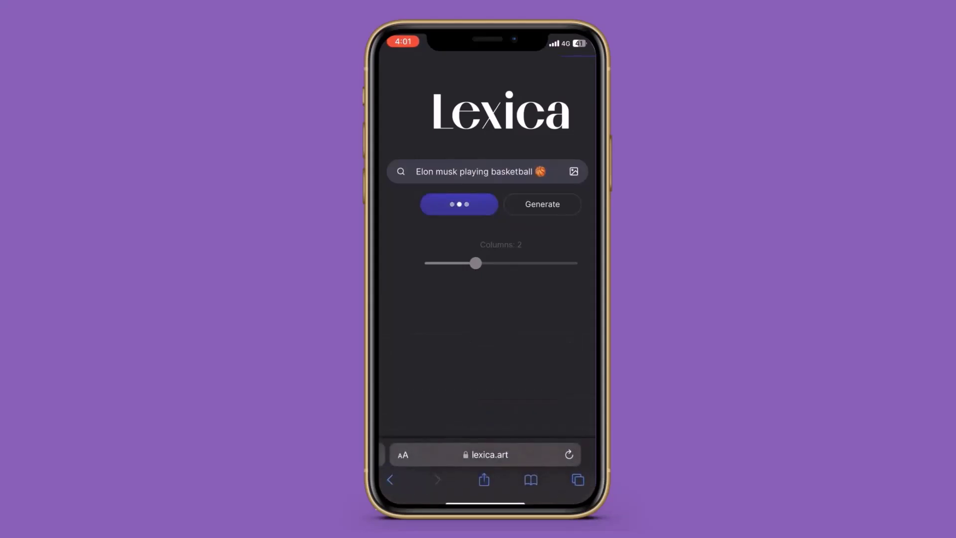
scroll(487, 298, "down", 5)
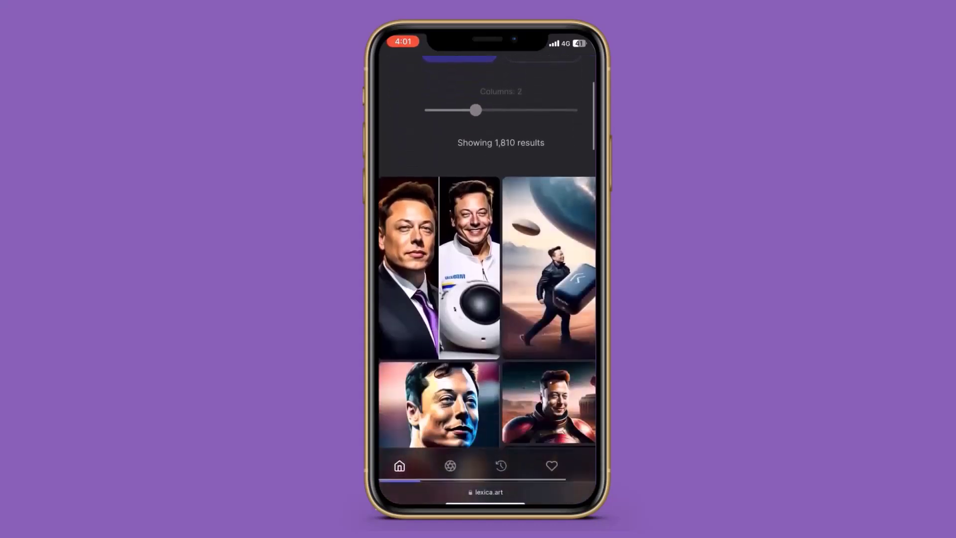
scroll(487, 299, "down", 10)
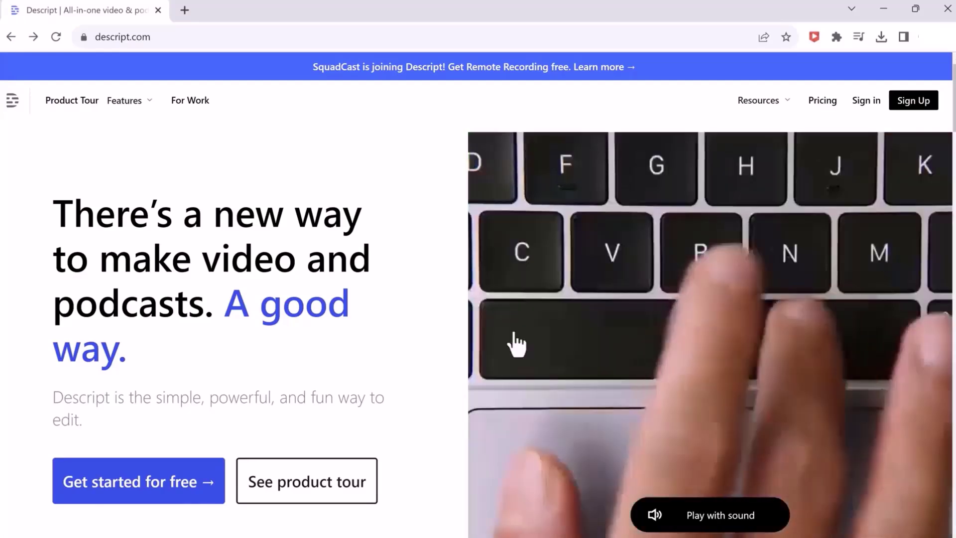
Scroll the descript.com homepage down to the footer's Resources and Company links.
scroll(516, 344, "down", 15)
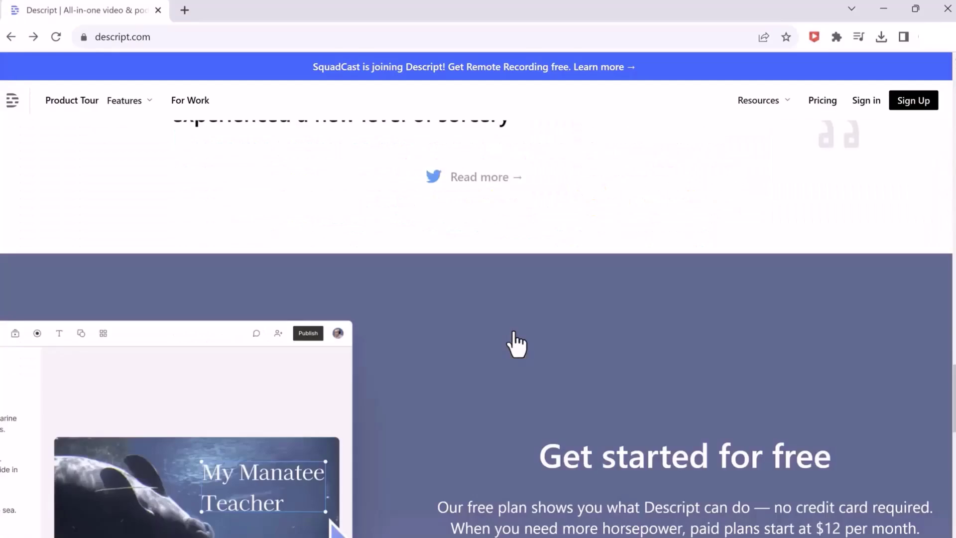
scroll(516, 344, "down", 10)
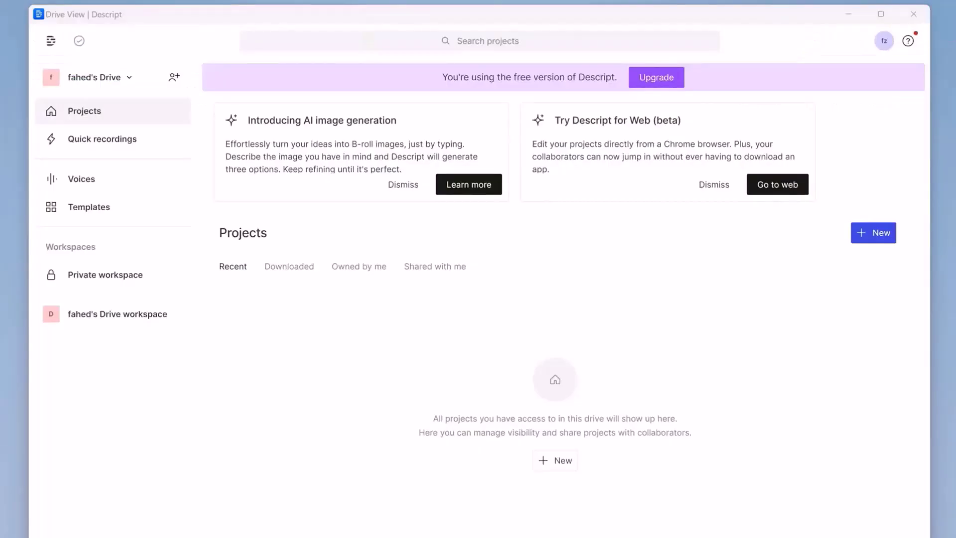
Under Voices, create a new Overdub voice with the default name and open its training project.
left_click(92, 180)
left_click(842, 118)
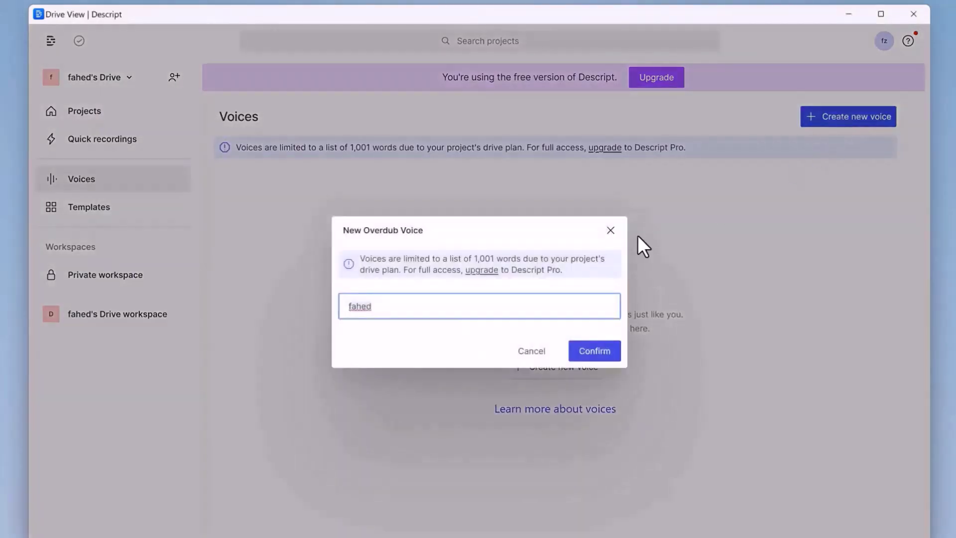
left_click(608, 351)
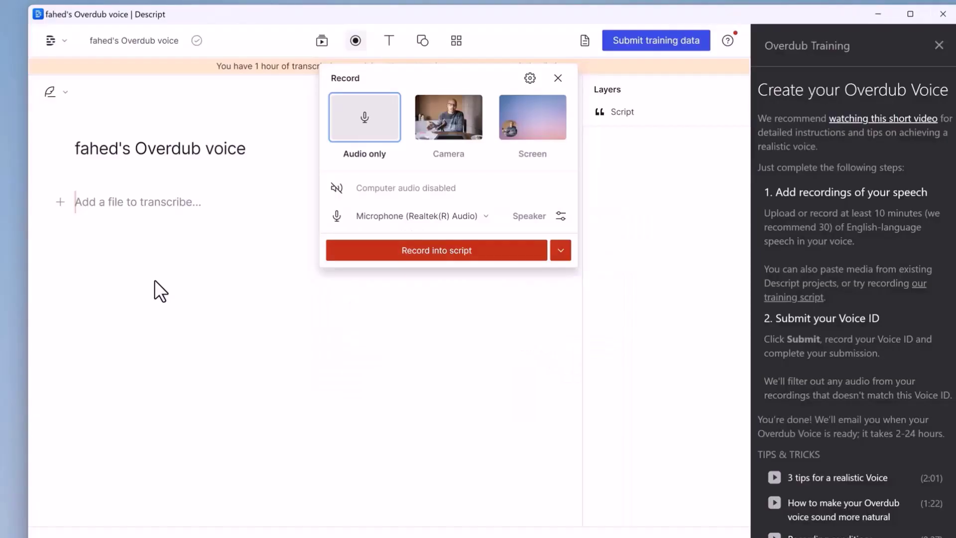
Record about 30 seconds of microphone speech into the Overdub script, then stop recording.
left_click(434, 250)
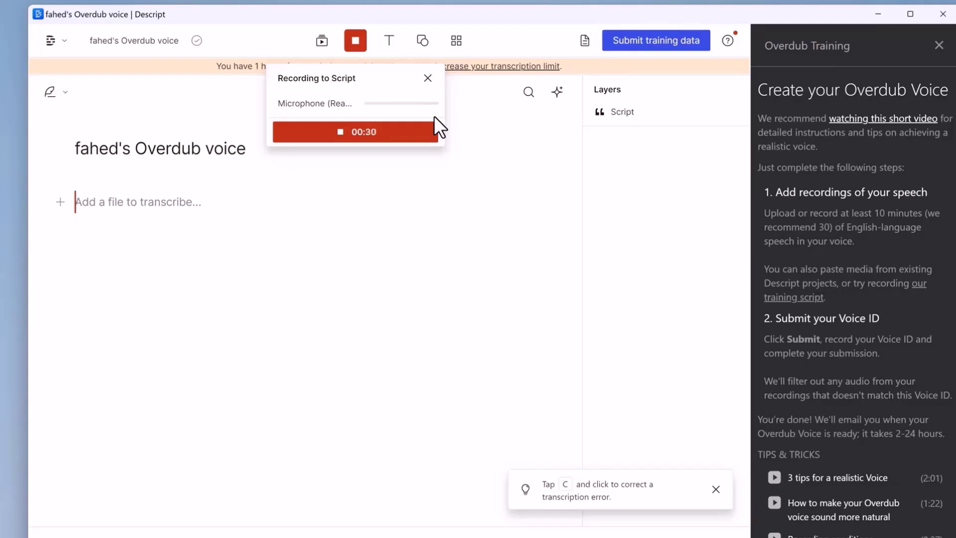
left_click(397, 134)
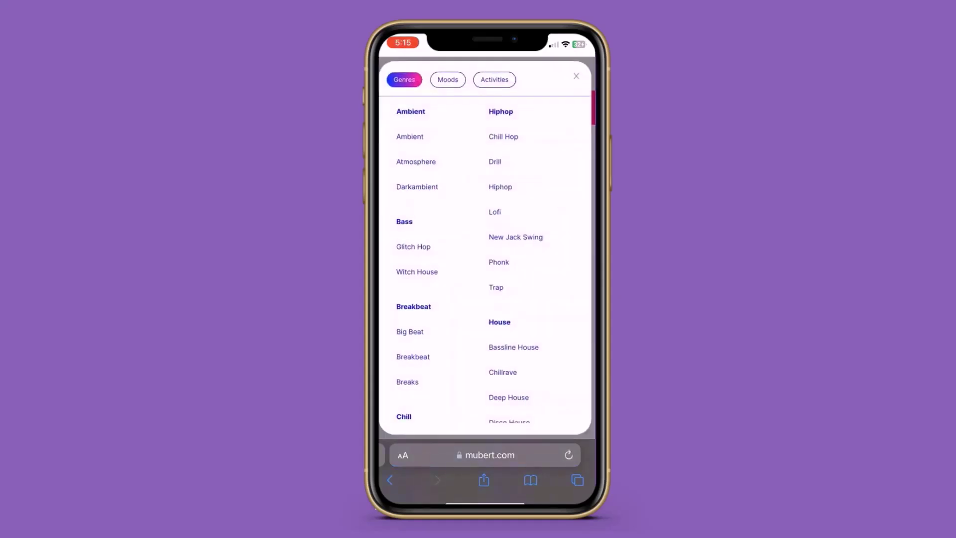
Add Trap to the Hiphop genre prompt, keep the 00:45 duration, and generate the track.
left_click(496, 287)
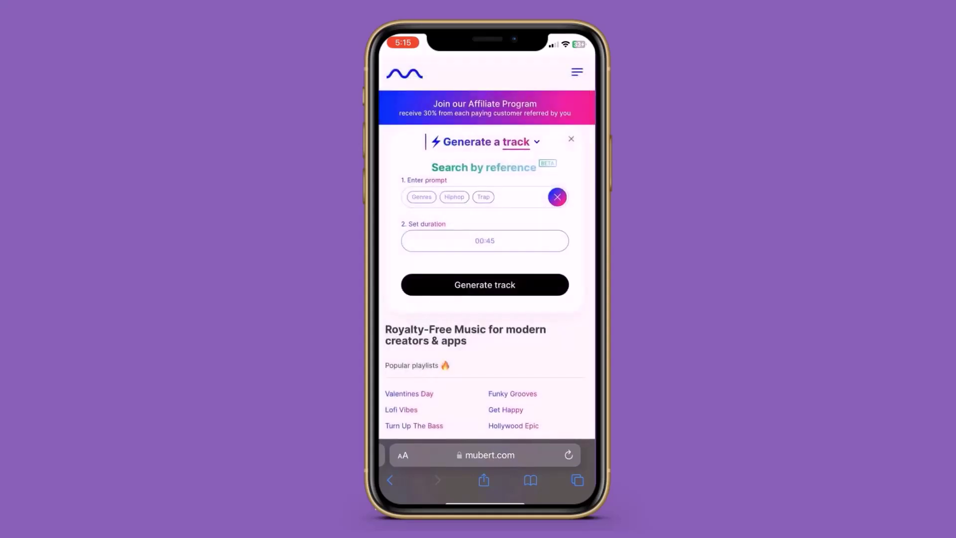
left_click(485, 241)
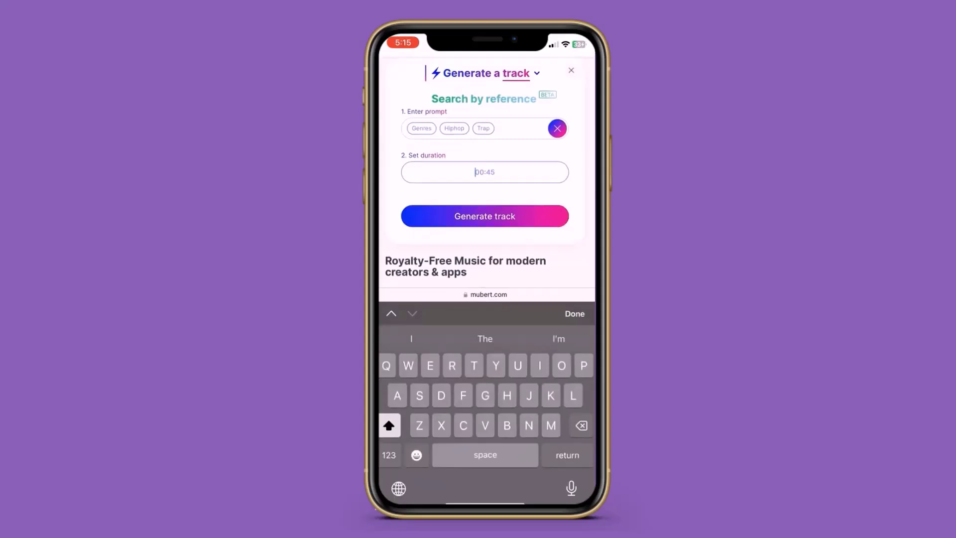
left_click(574, 313)
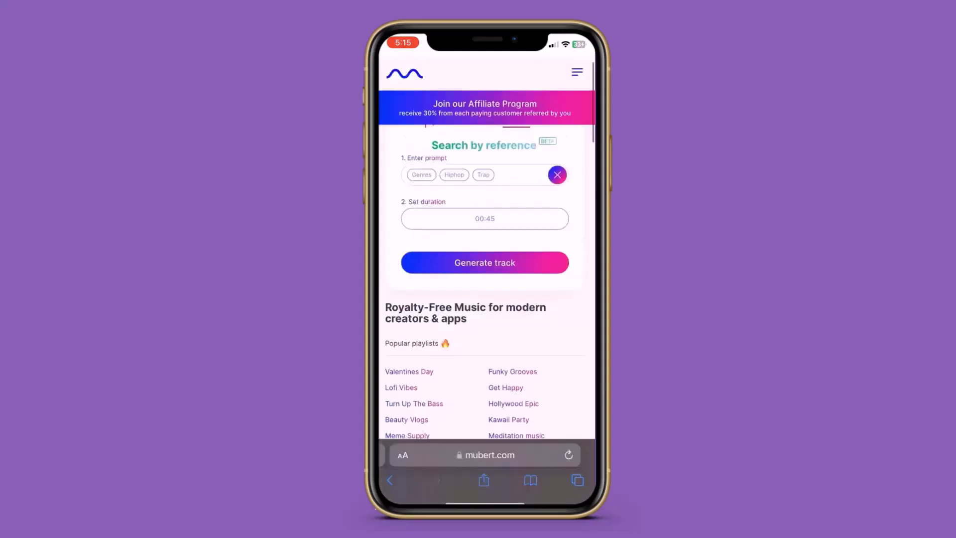
left_click(485, 263)
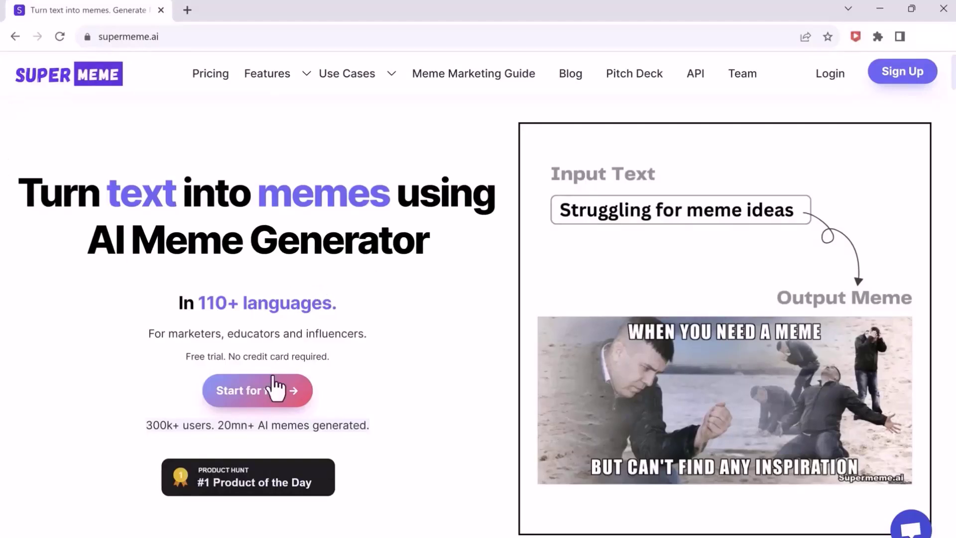
Generate memes in text-to-meme from the caption 'When Ai going to take your job'.
left_click(280, 399)
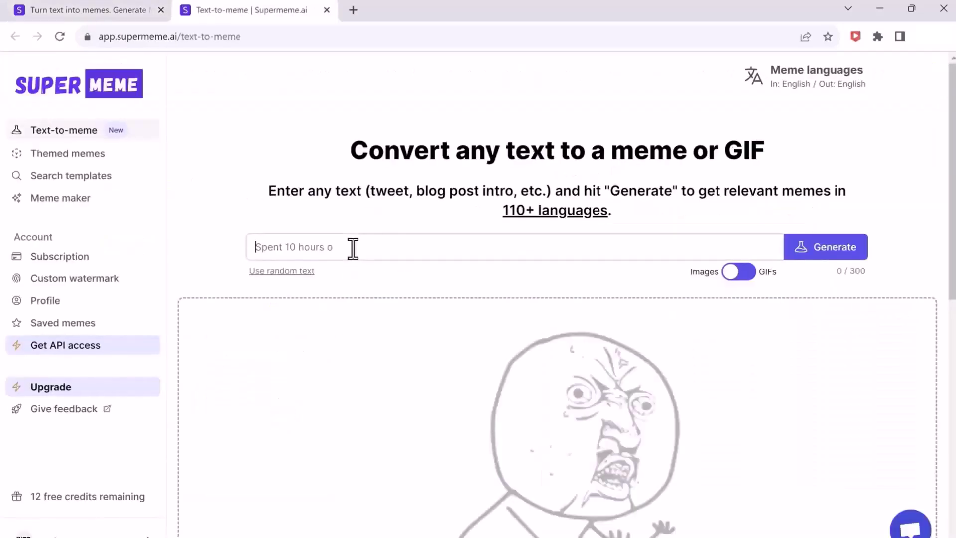
type("When Ai going to t")
type("ake your job")
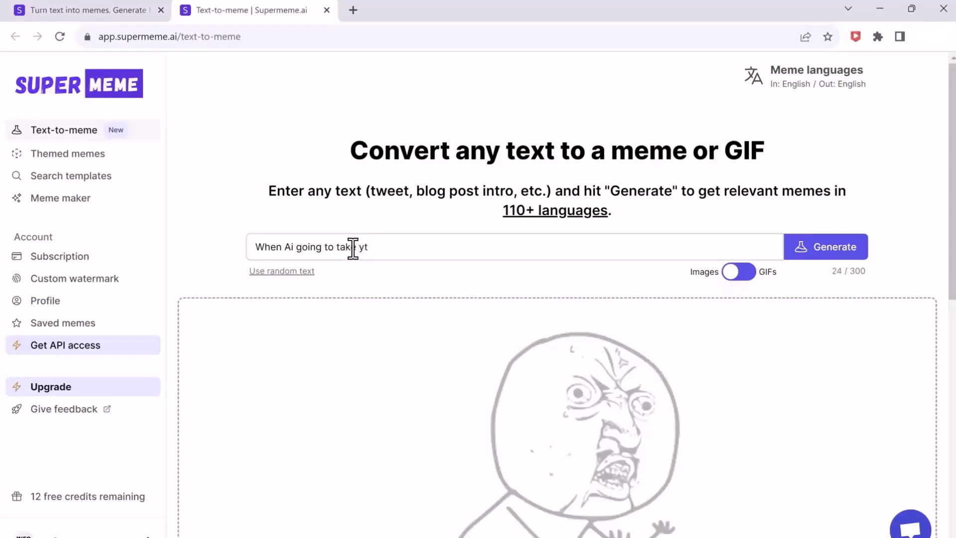
left_click(862, 255)
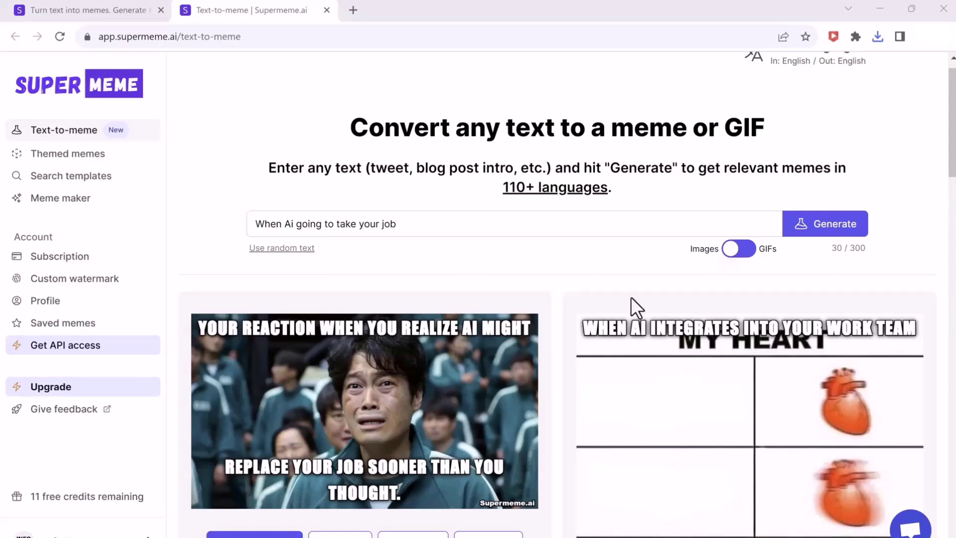
scroll(530, 349, "down", 8)
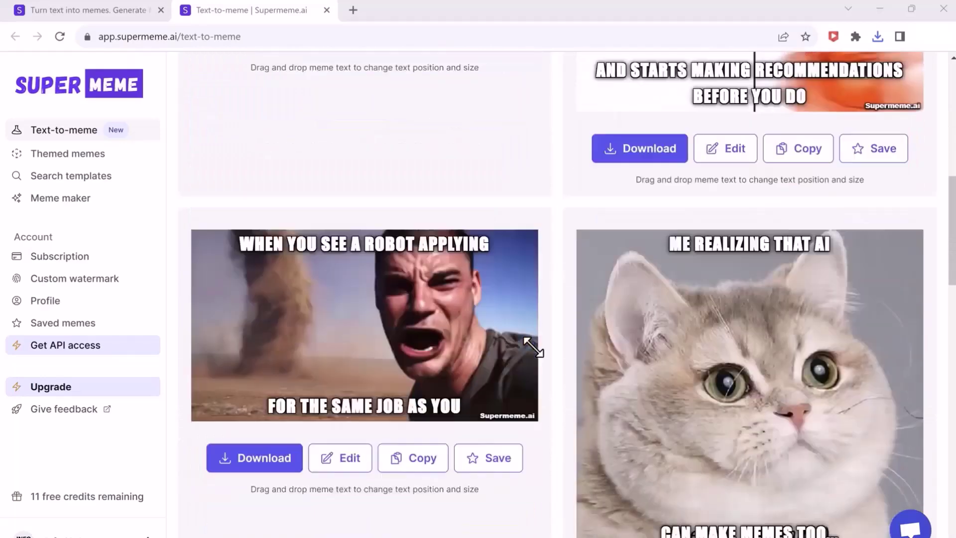
scroll(533, 347, "down", 1)
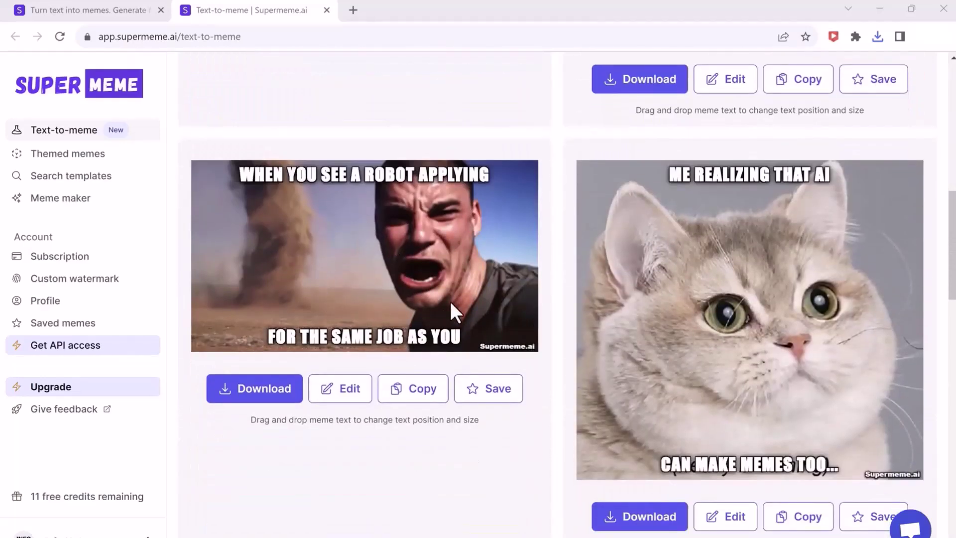
scroll(806, 241, "down", 10)
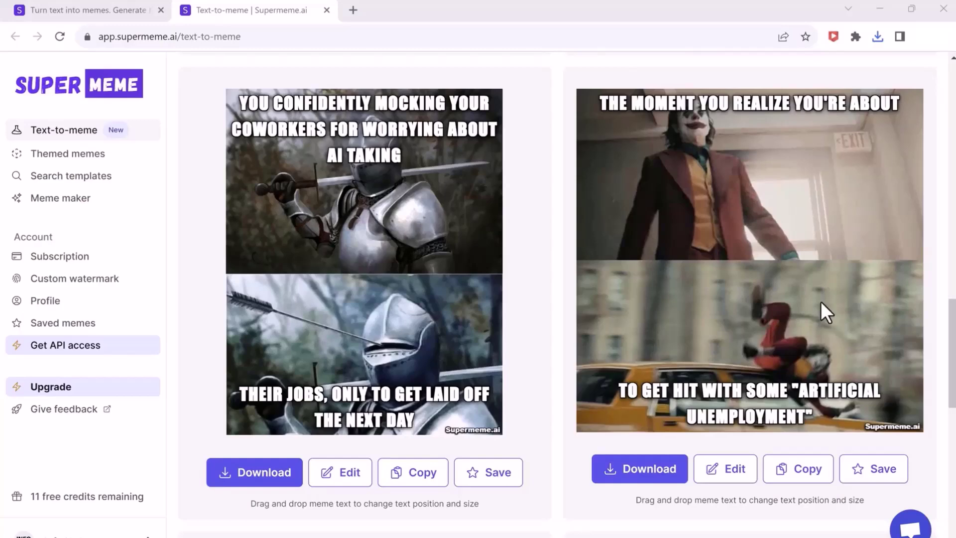
scroll(821, 302, "down", 10)
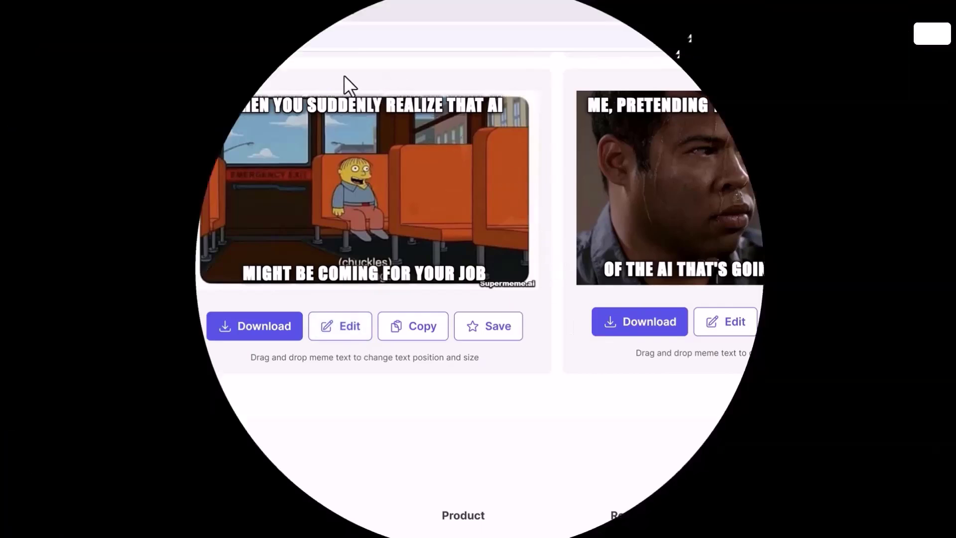
Scroll through the kaiber.ai homepage sections and back up to the 'Bring your dreams to life' hero.
scroll(516, 197, "down", 10)
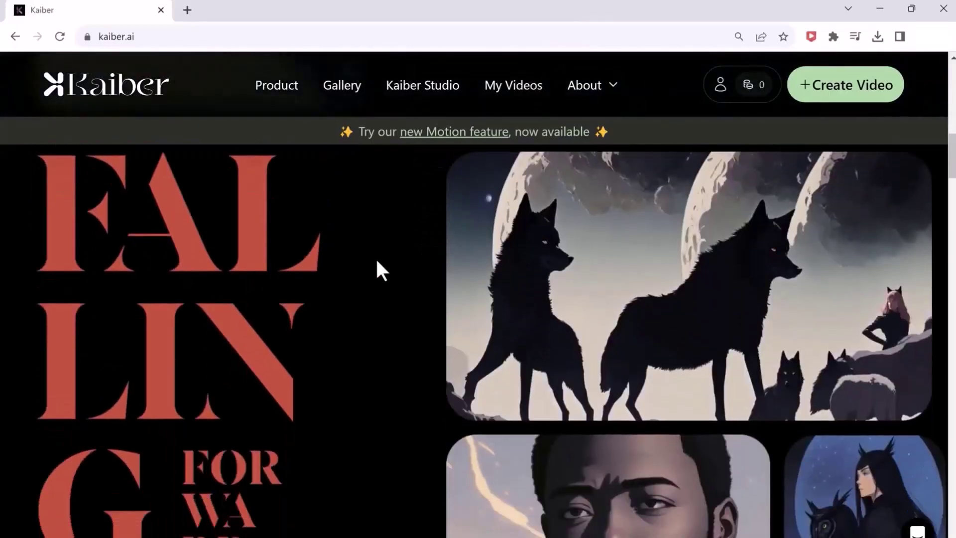
scroll(399, 282, "down", 8)
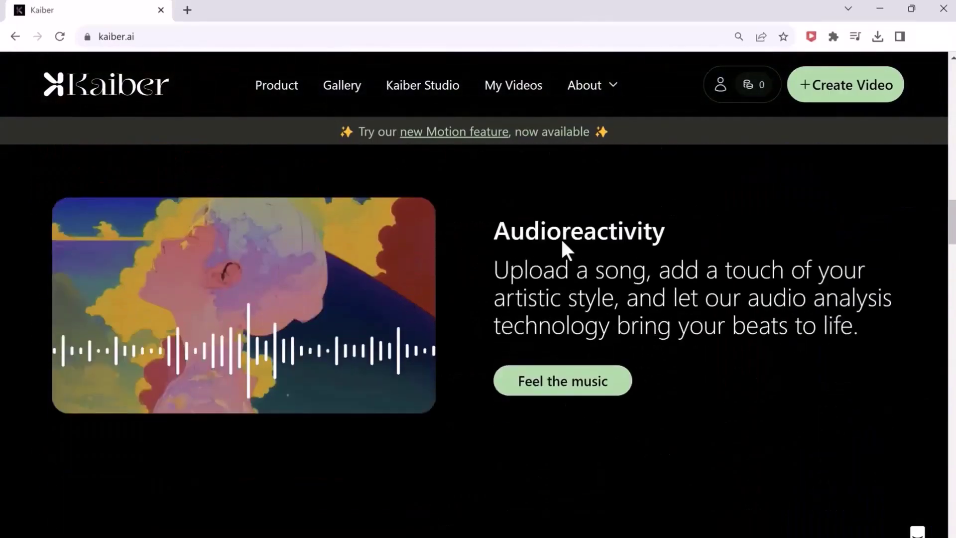
scroll(323, 335, "down", 10)
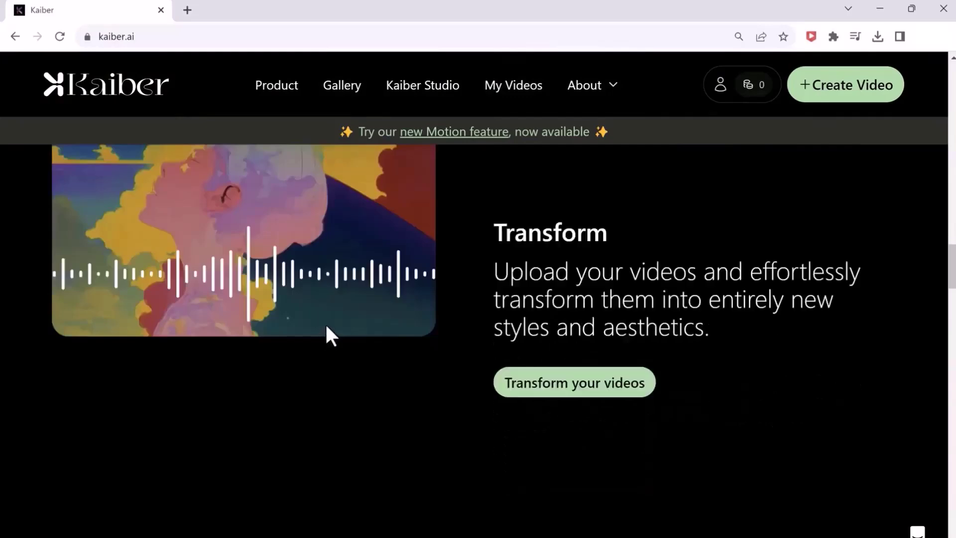
scroll(327, 318, "up", 1)
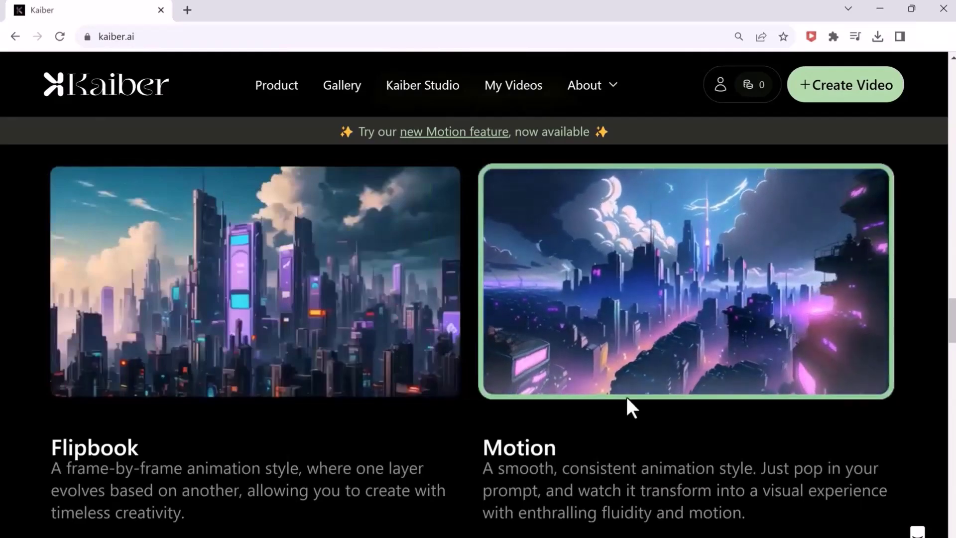
scroll(619, 450, "down", 5)
scroll(619, 449, "down", 5)
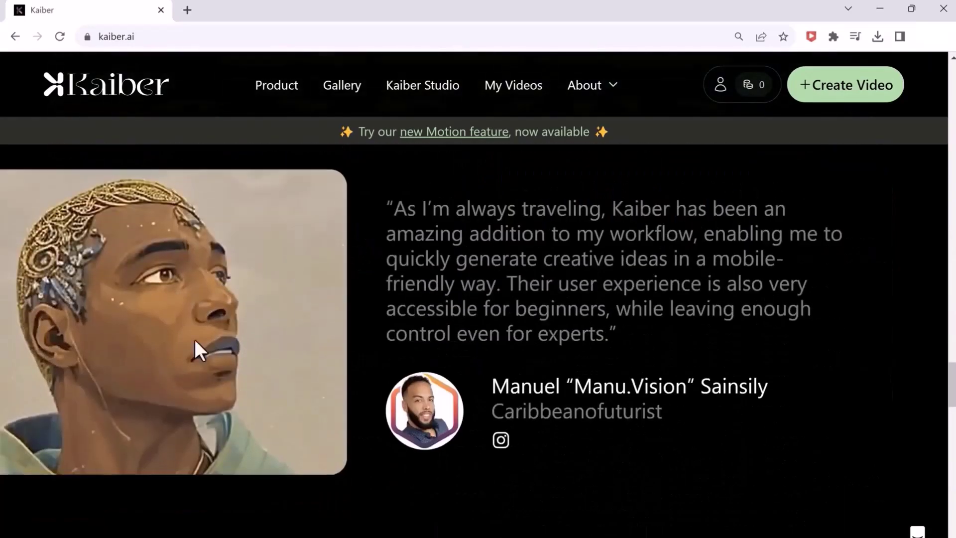
scroll(456, 364, "down", 8)
scroll(456, 353, "down", 10)
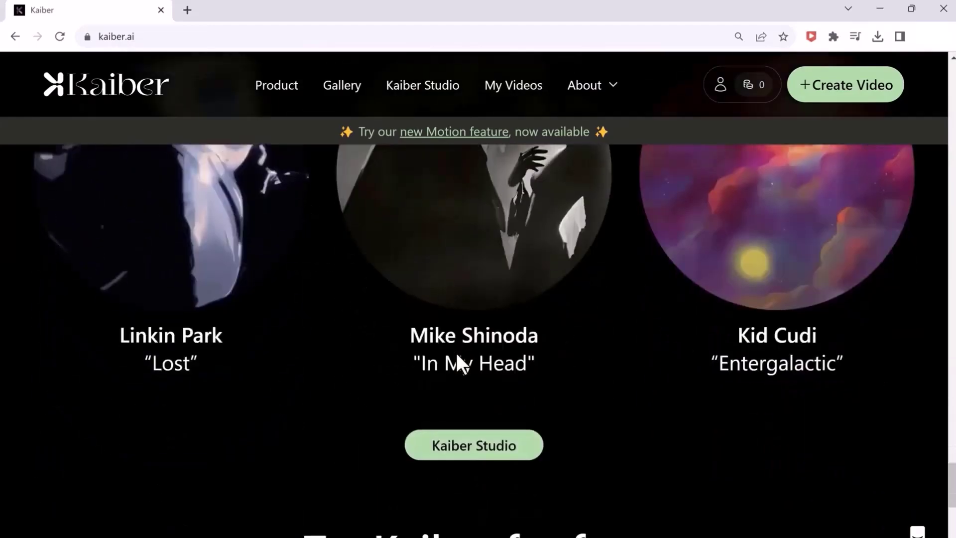
scroll(463, 349, "up", 20)
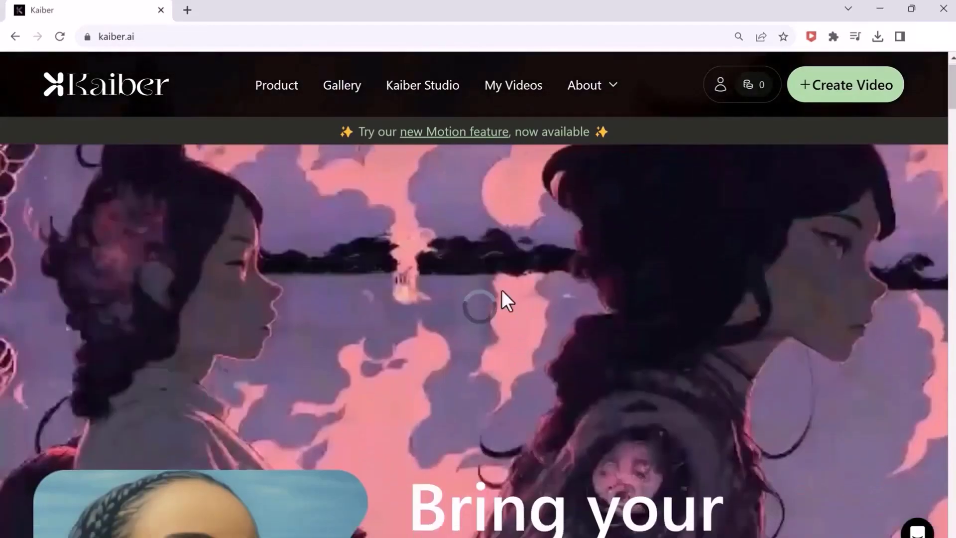
Go to Kaiber's Gallery and scroll through the 'Made with Kaiber' video thumbnails.
left_click(856, 88)
left_click(347, 94)
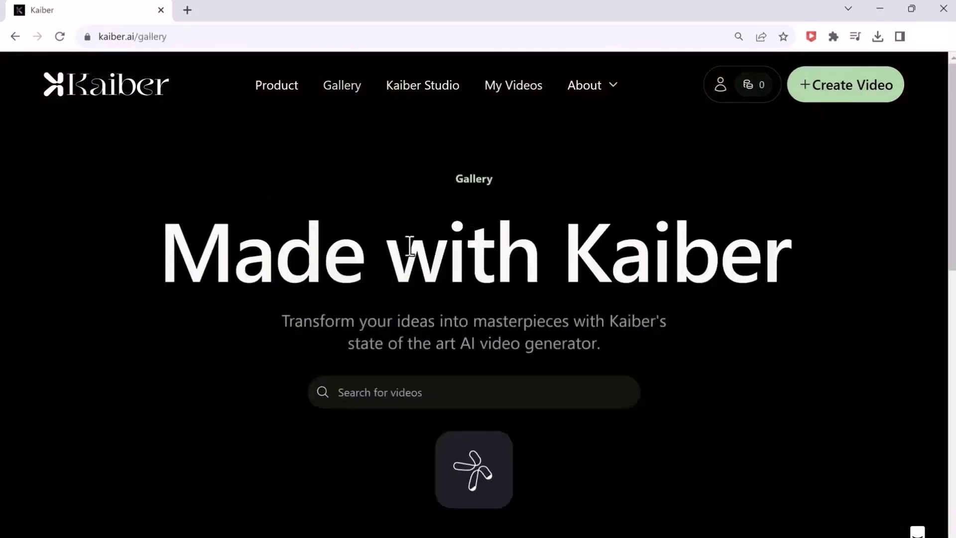
scroll(510, 283, "down", 5)
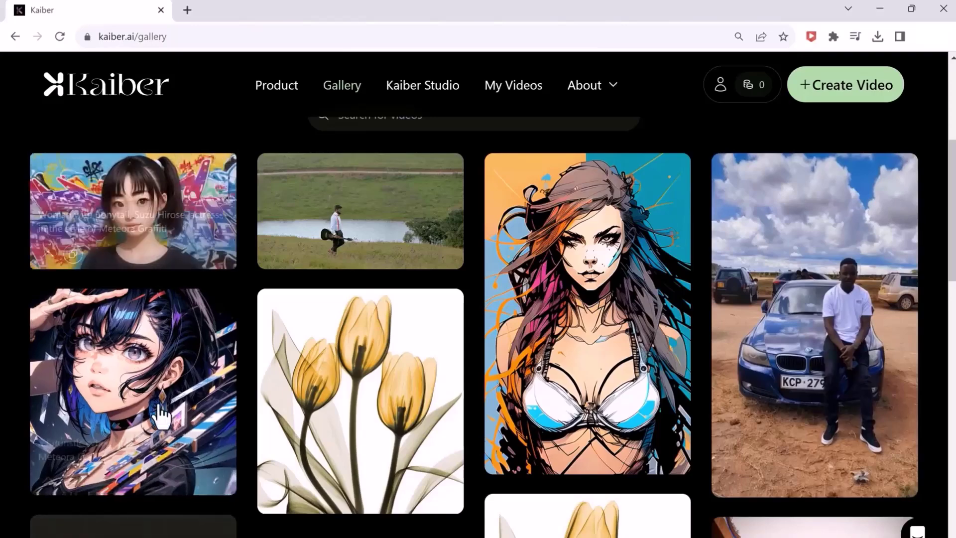
scroll(304, 391, "down", 2)
scroll(304, 394, "down", 1)
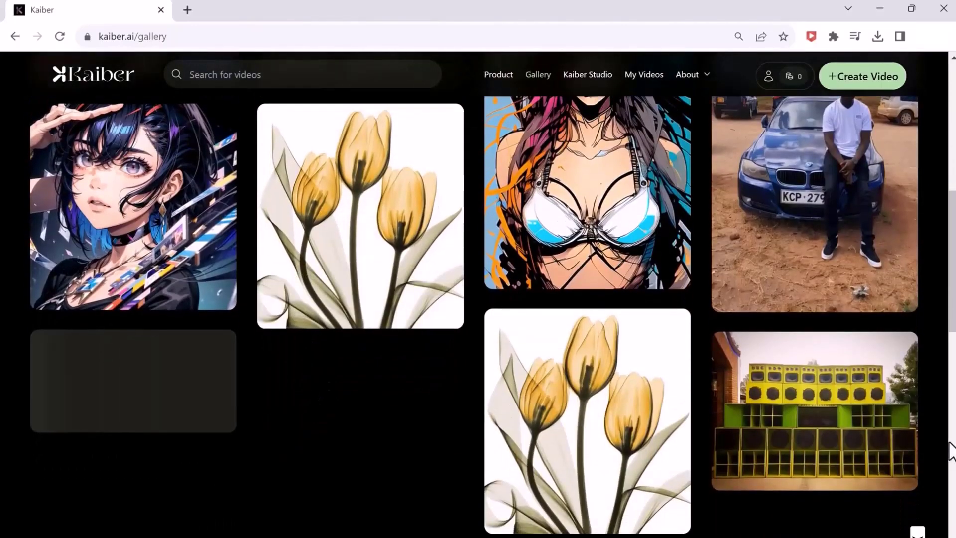
scroll(952, 451, "down", 2)
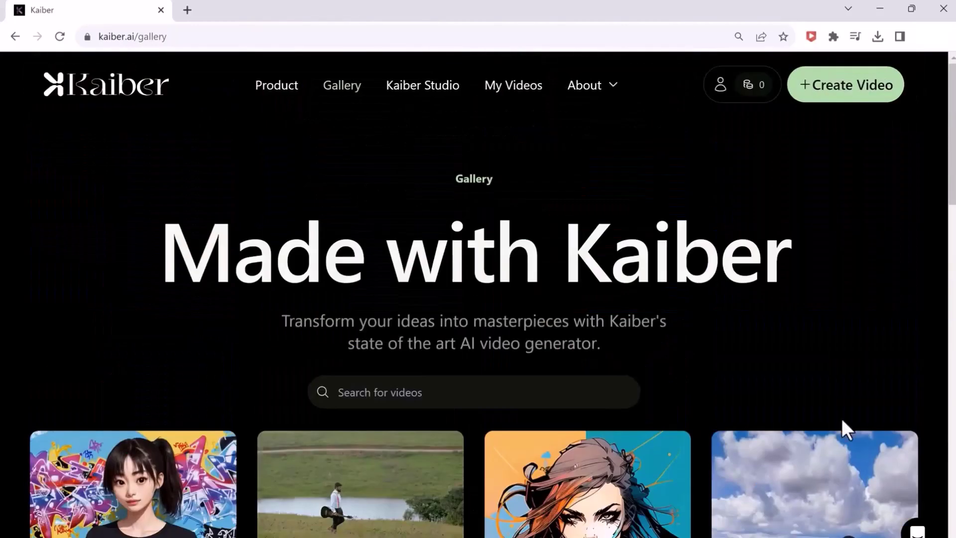